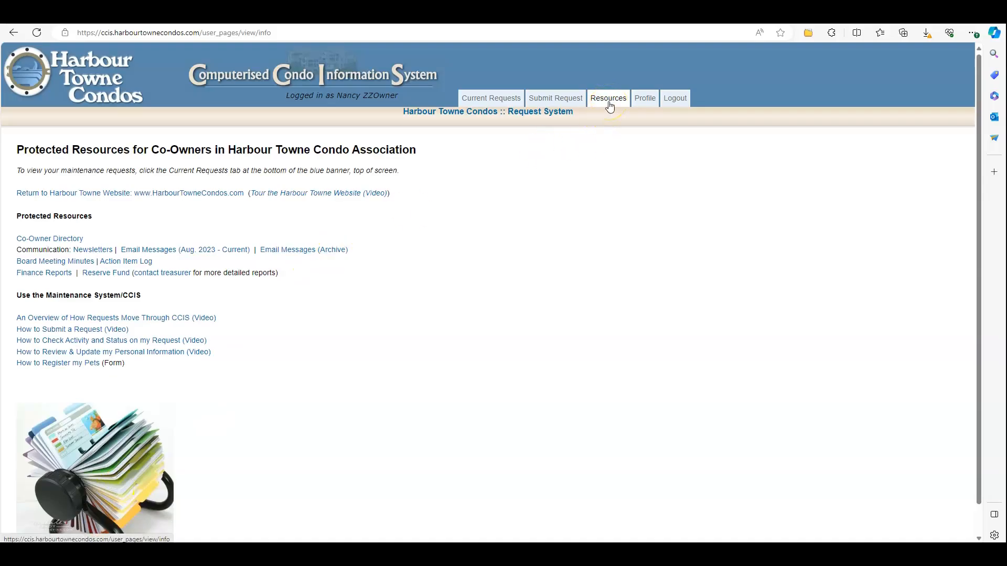
Open the logged-in owner's profile details page from the Profile tab
click(650, 107)
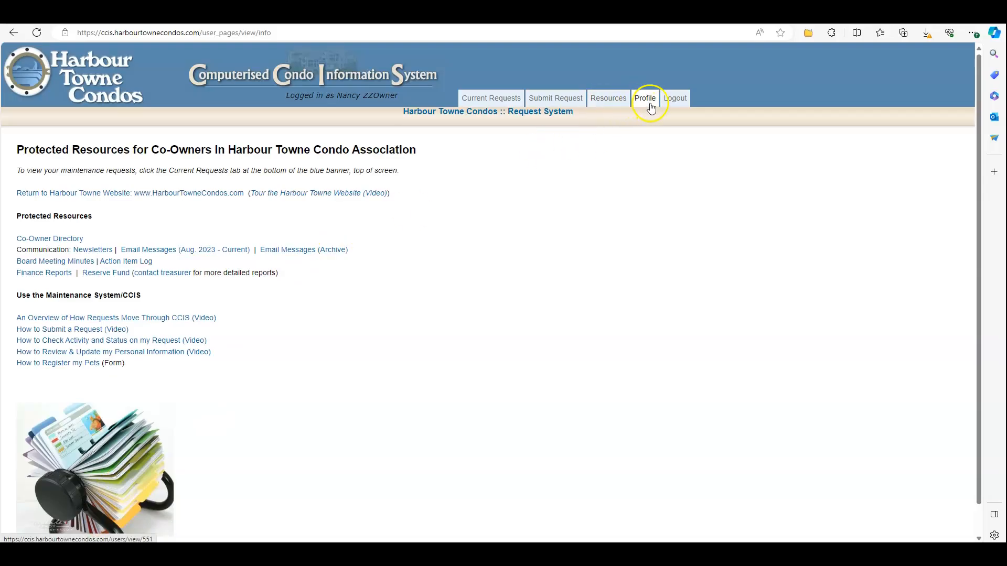
click(650, 104)
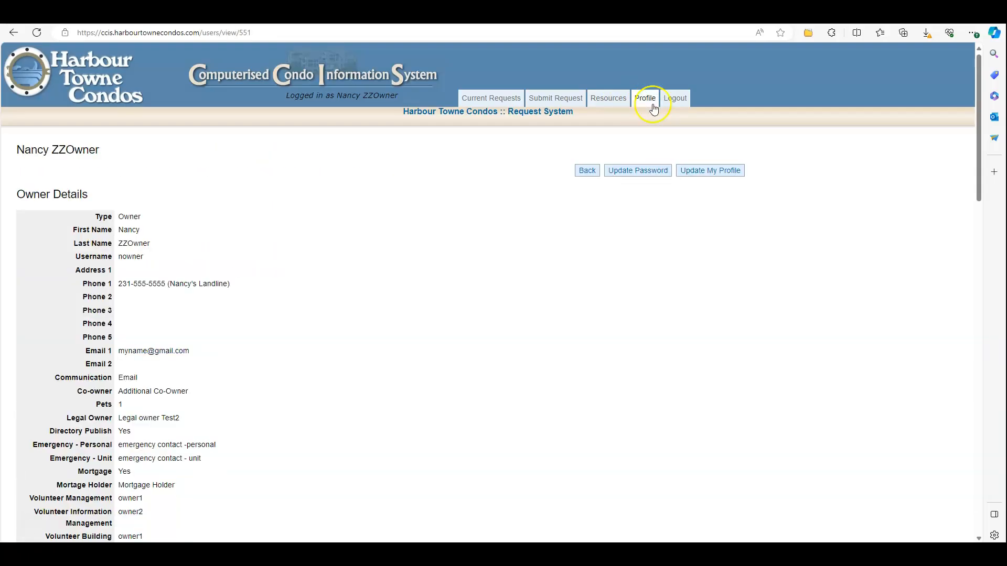
click(702, 173)
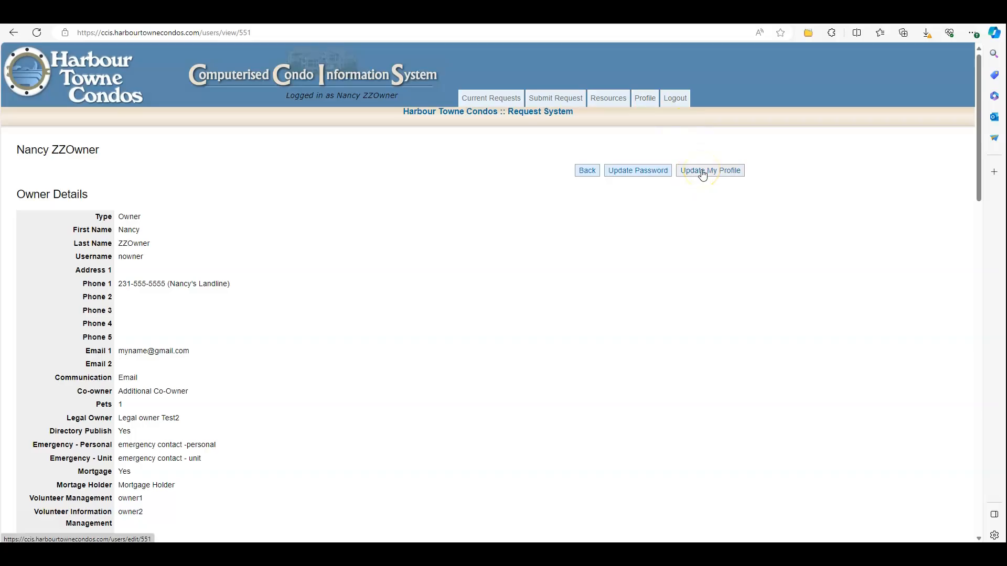
Open the Update My Profile form, look through its fields, and select the Legal Owner text
click(702, 173)
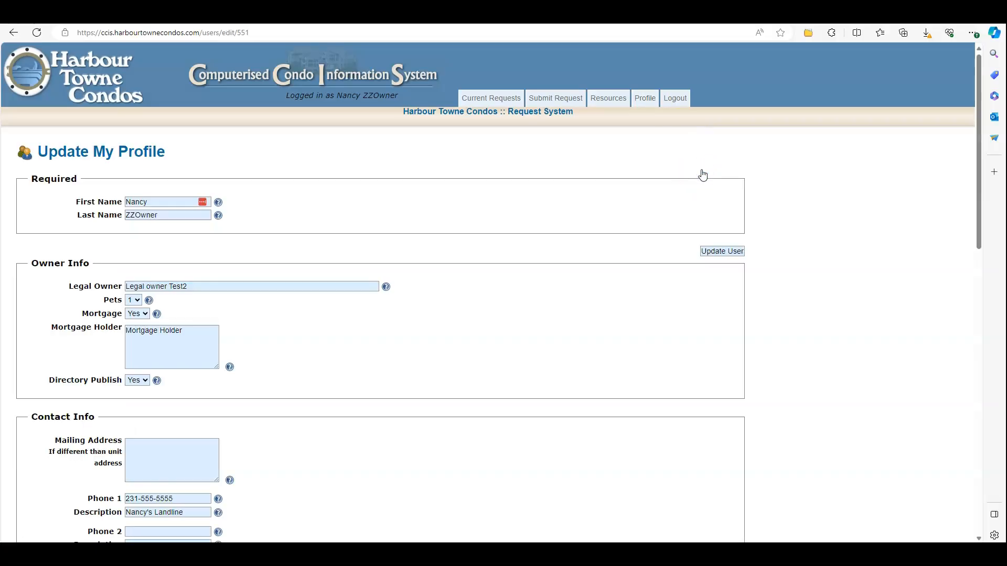
scroll(269, 353, down, 10)
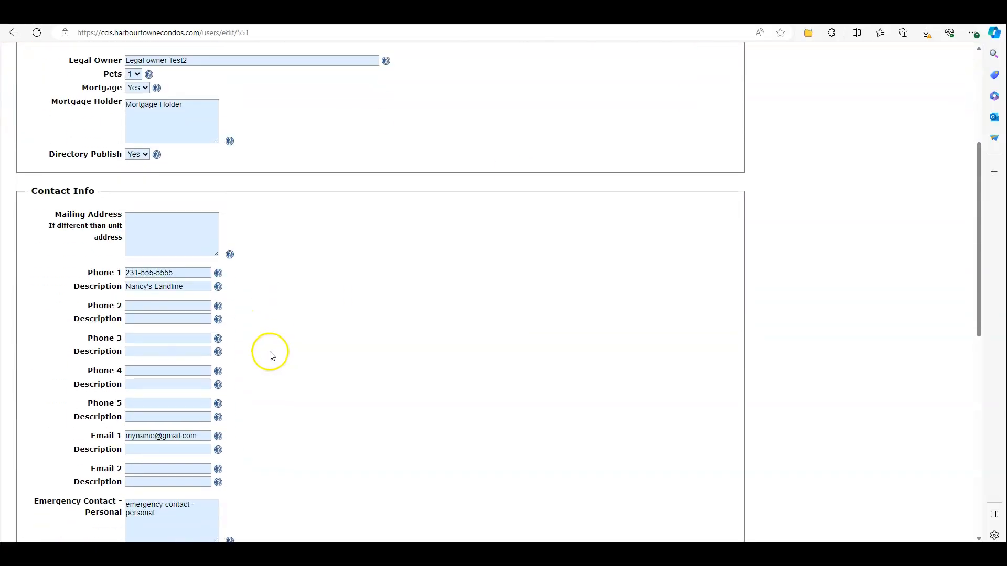
scroll(271, 355, down, 3)
scroll(262, 352, up, 14)
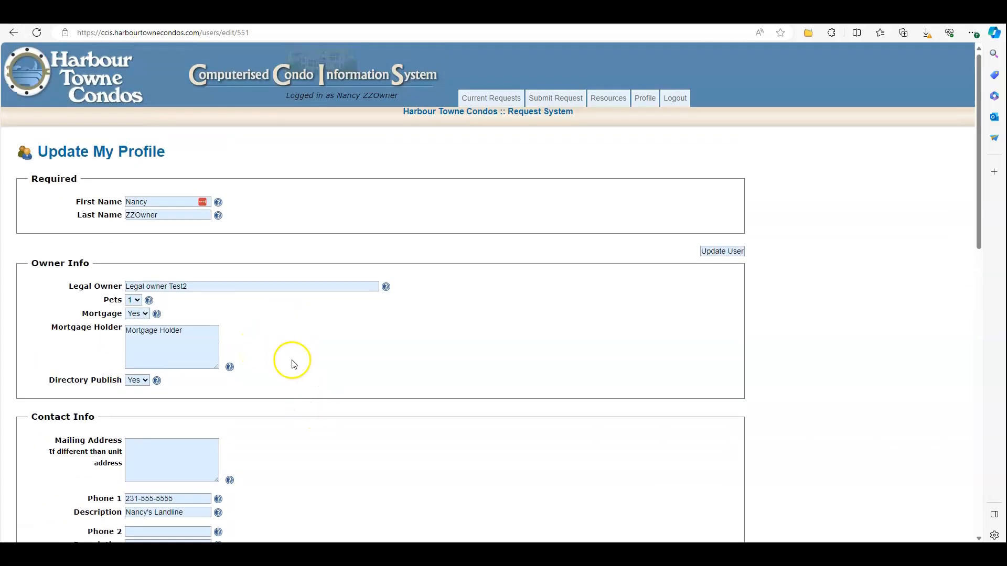
mouse_move(219, 204)
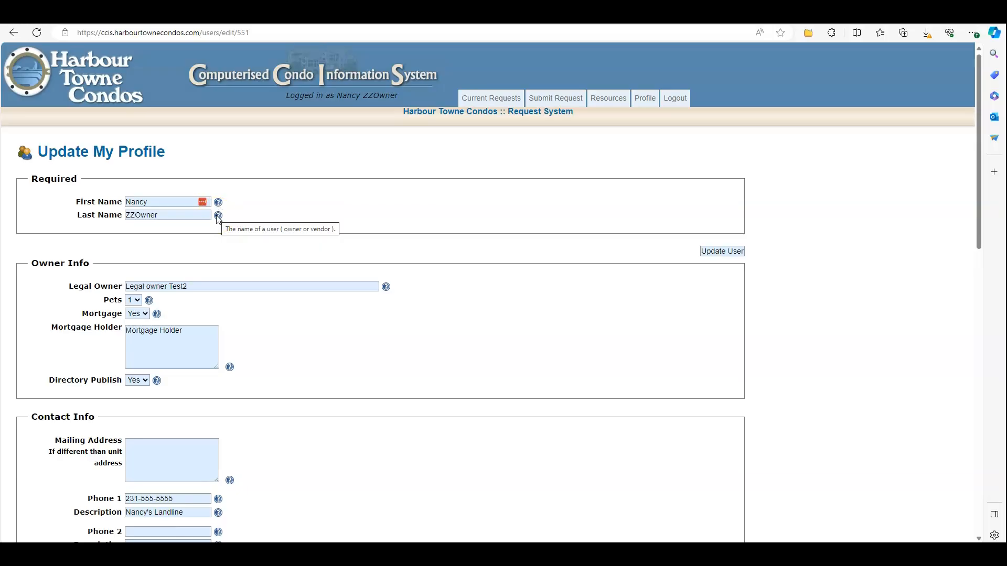
click(205, 290)
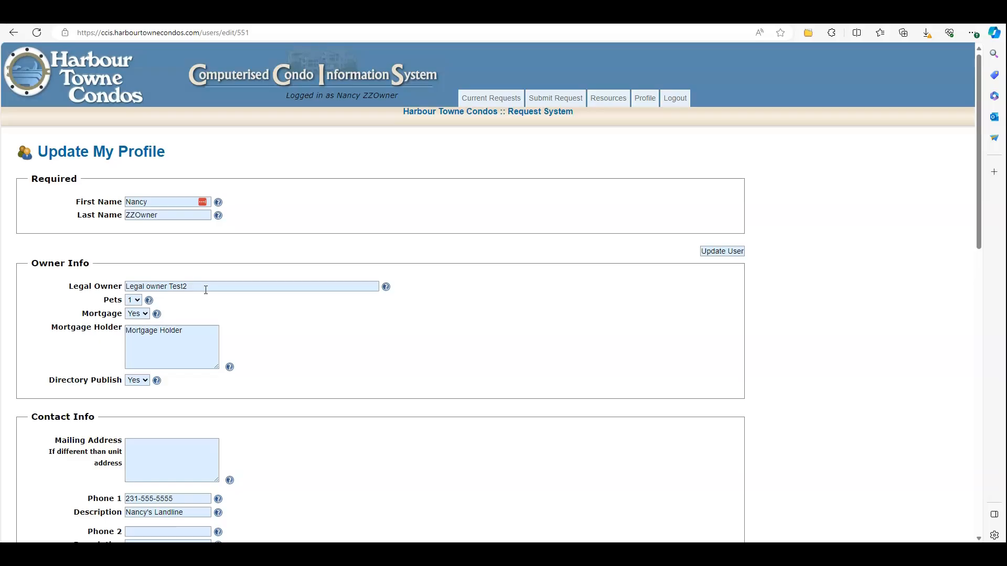
drag(204, 287, 83, 289)
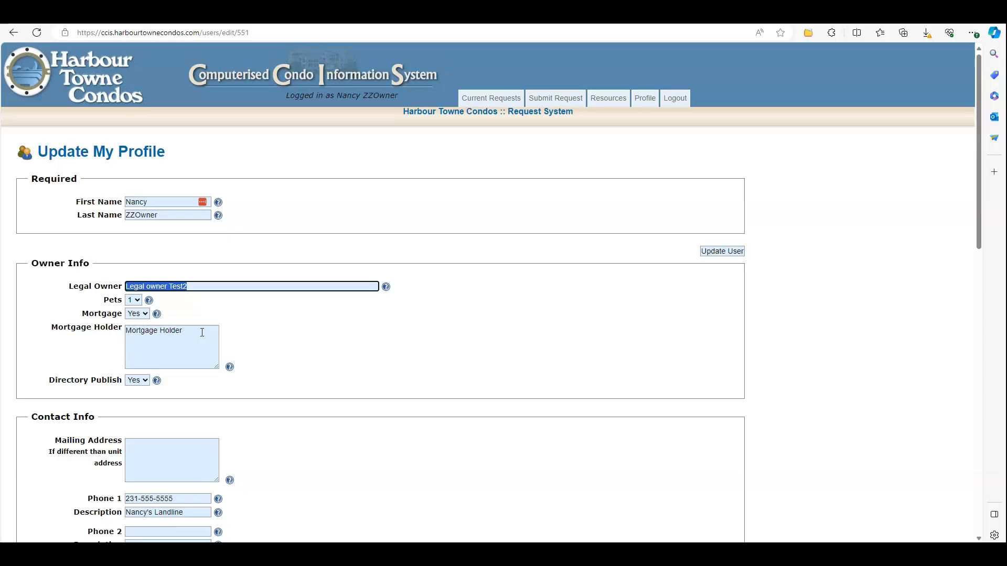
click(140, 313)
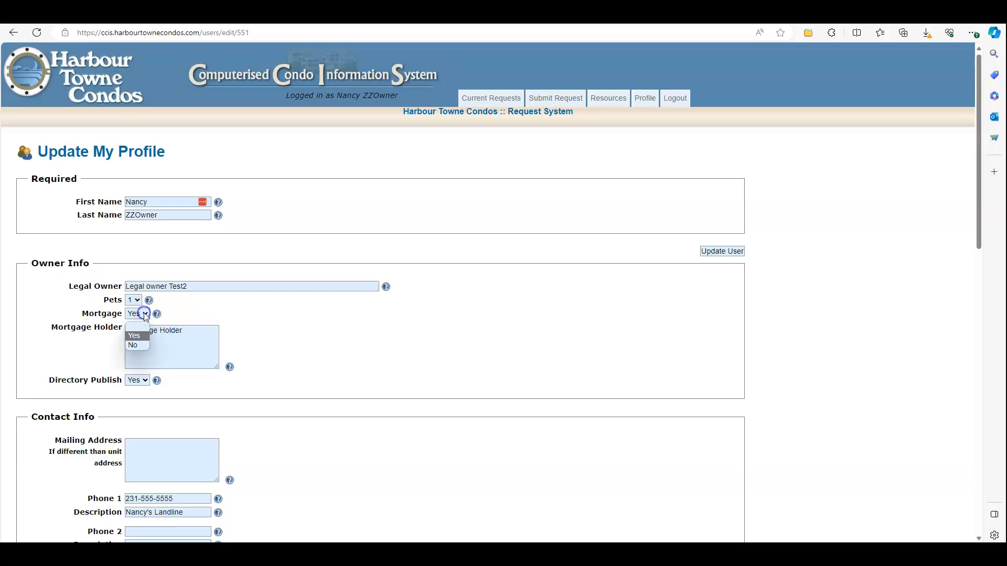
click(194, 348)
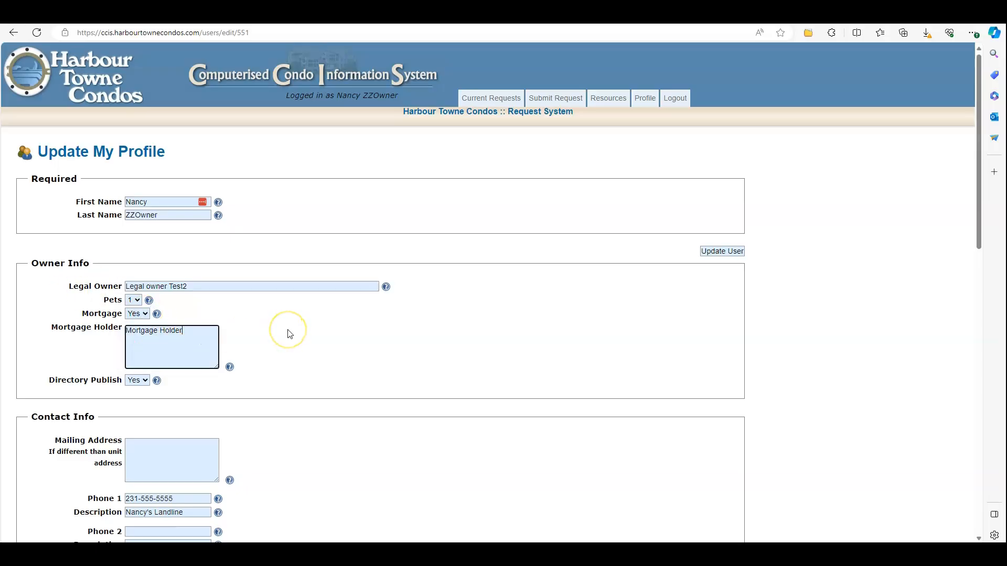
scroll(285, 317, down, 3)
click(197, 308)
click(305, 294)
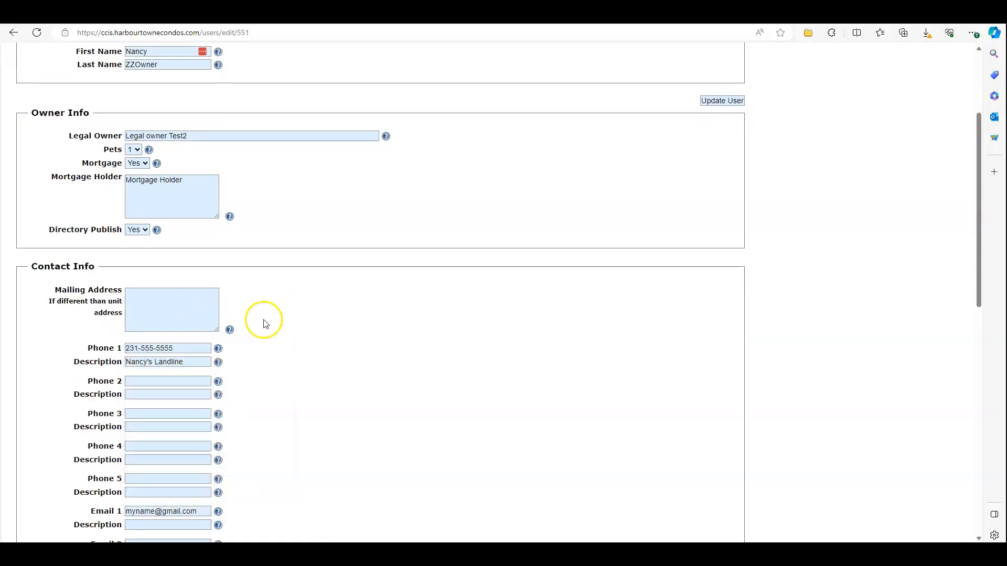
Replace the last digits of the Phone 1 number with the new number
mouse_move(230, 332)
click(136, 306)
drag(175, 349, 141, 352)
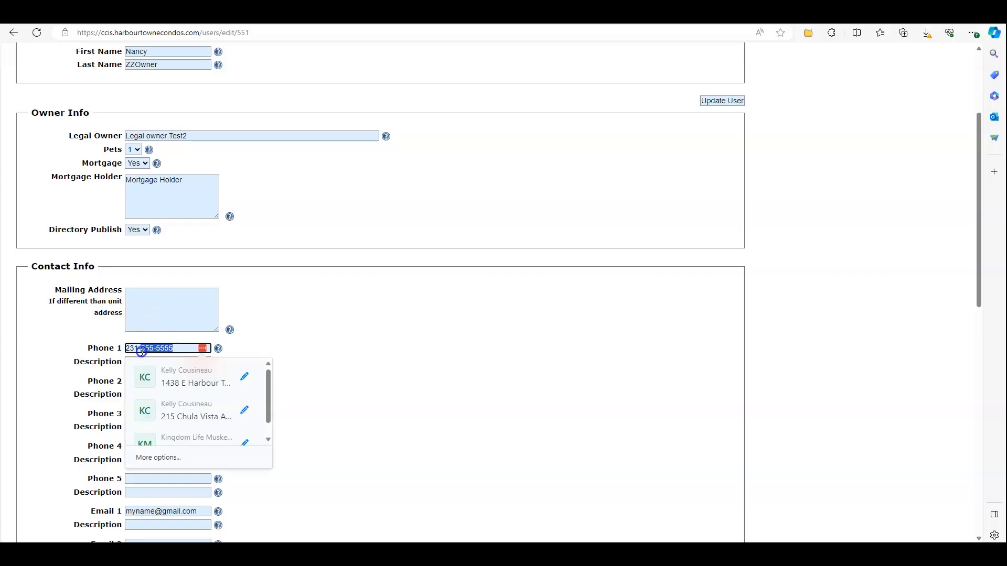
text(666-6666)
click(317, 345)
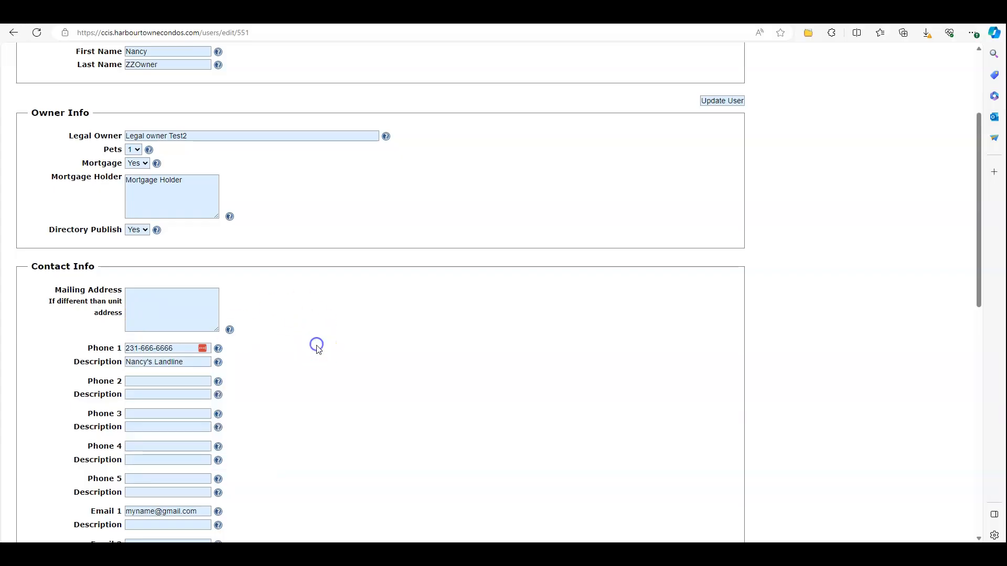
Change the Phone 1 description from Landline to Mobile
scroll(316, 345, down, 1)
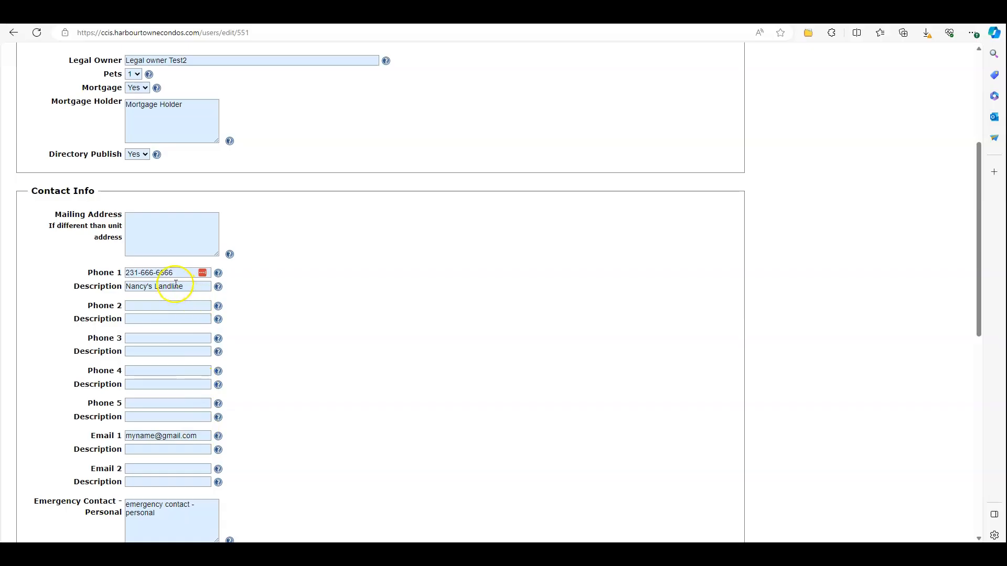
double_click(168, 286)
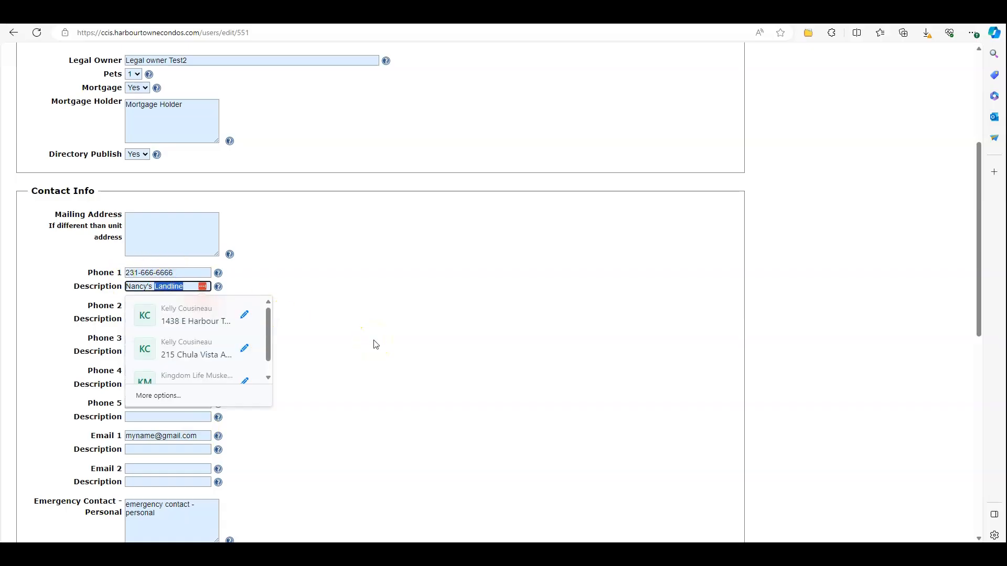
text(Mobile)
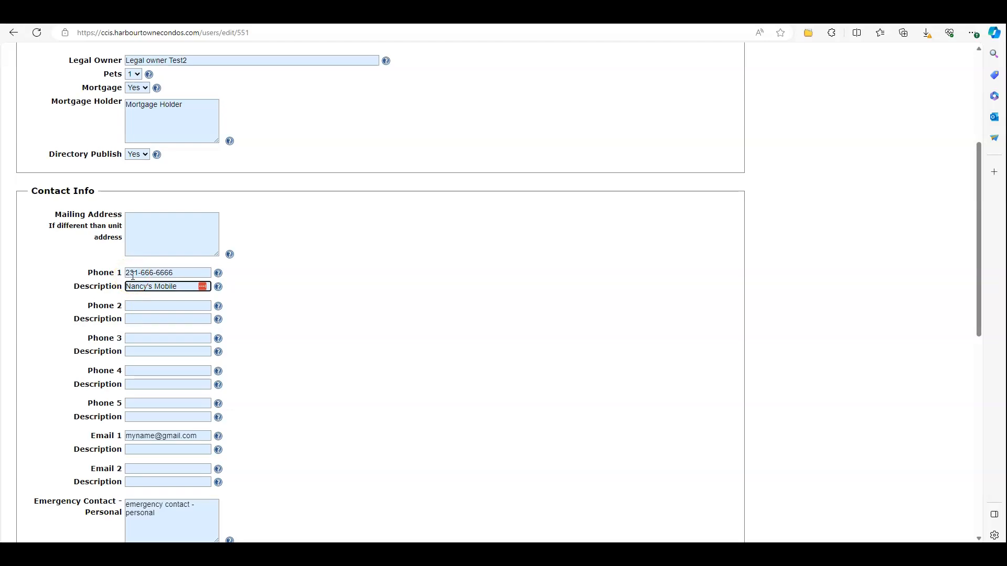
Enter the husband's number as Phone 2 labelled 'Husband Mobile', and describe Email 1 as 'home email'
click(133, 306)
text(231-)
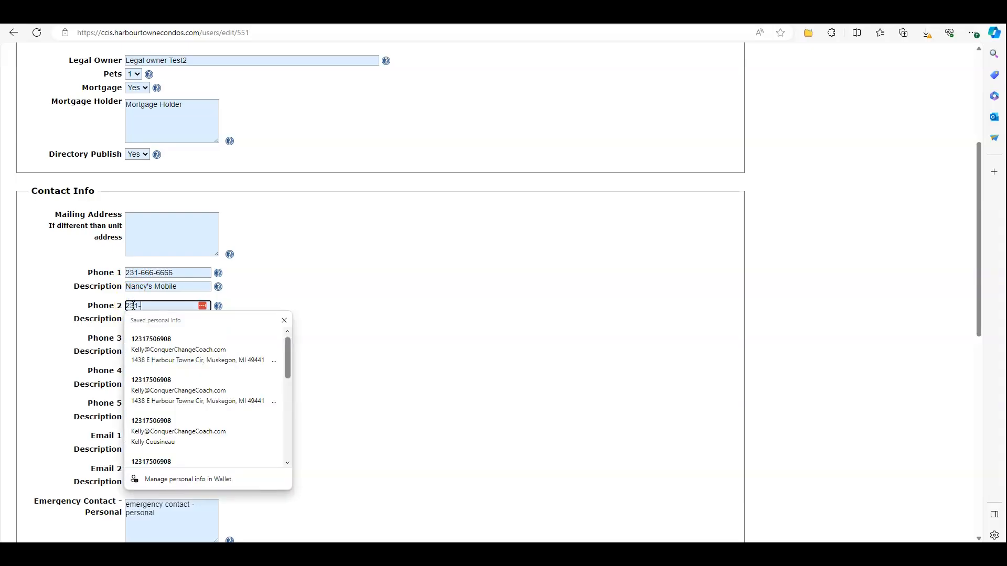
text(999)
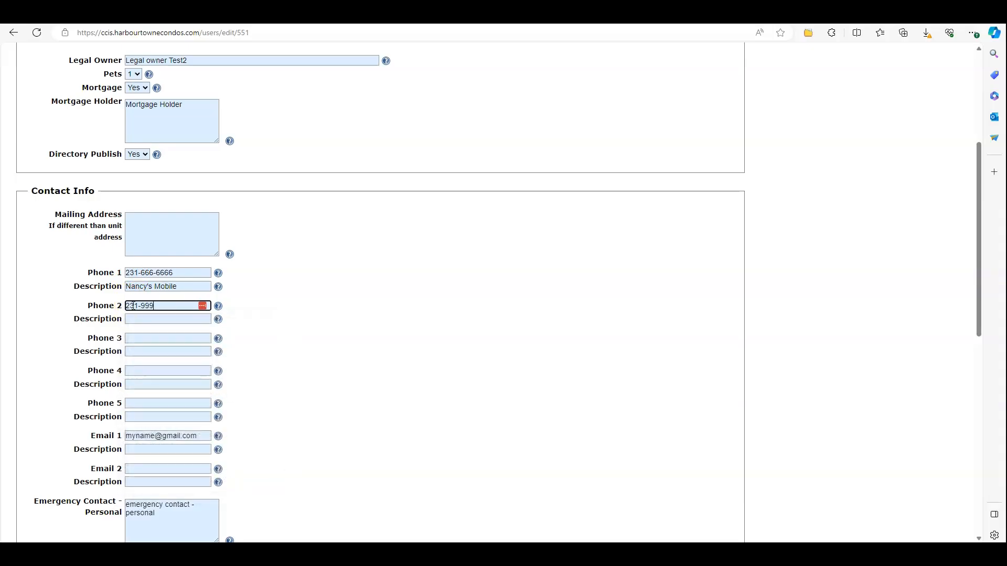
text(-9999)
click(155, 319)
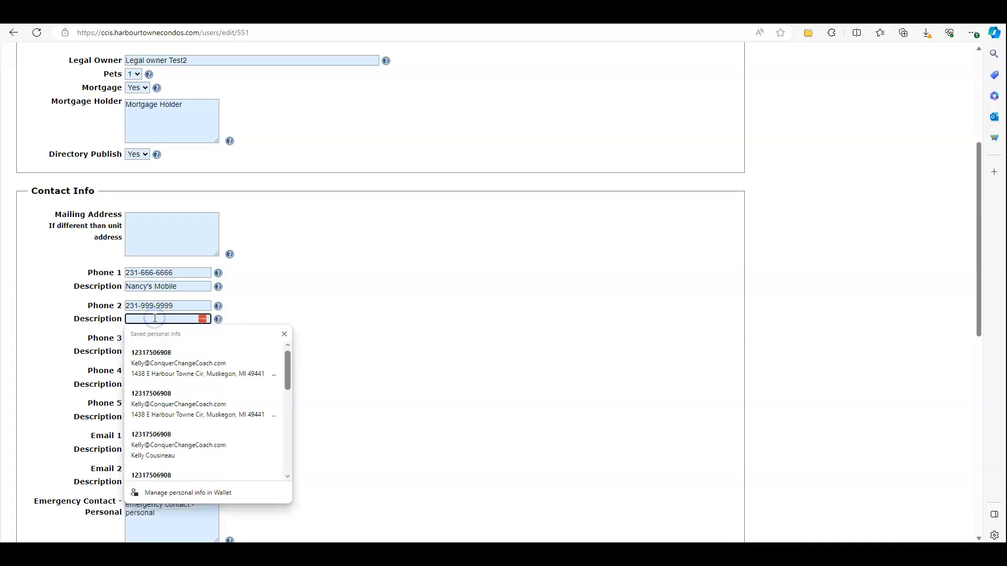
text(Husband Mobile)
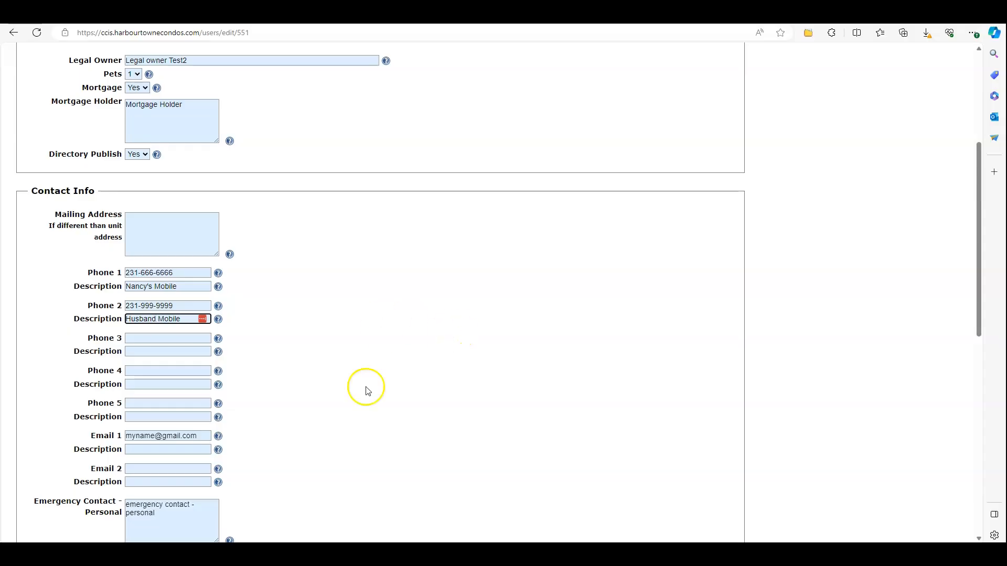
click(187, 453)
text(home email)
click(414, 472)
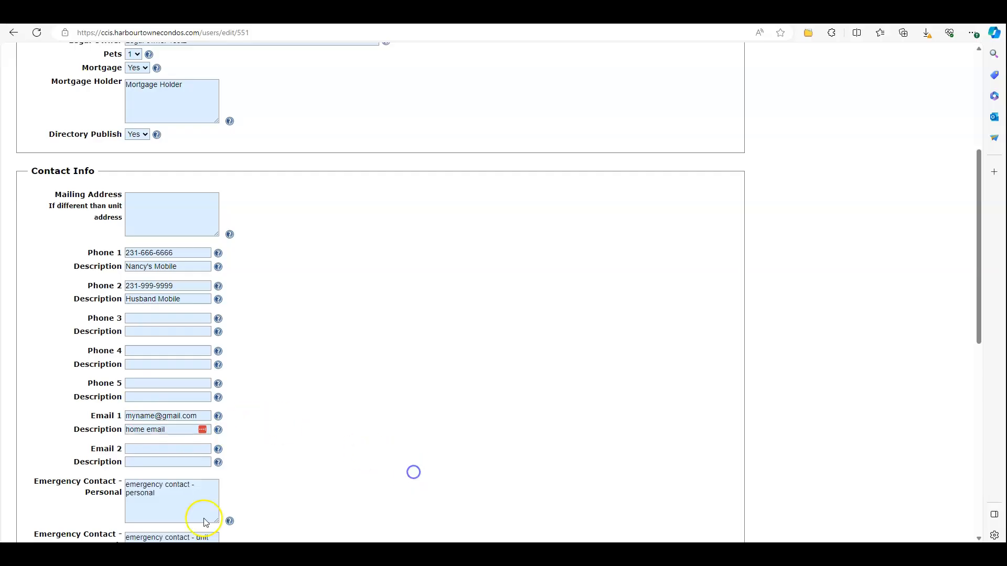
scroll(197, 490, down, 1)
scroll(303, 446, down, 1)
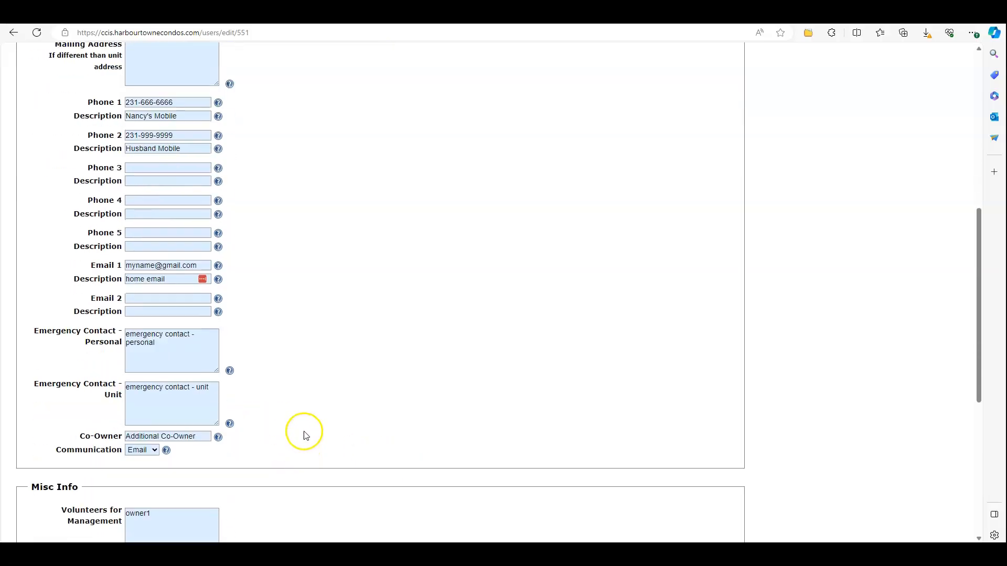
mouse_move(230, 373)
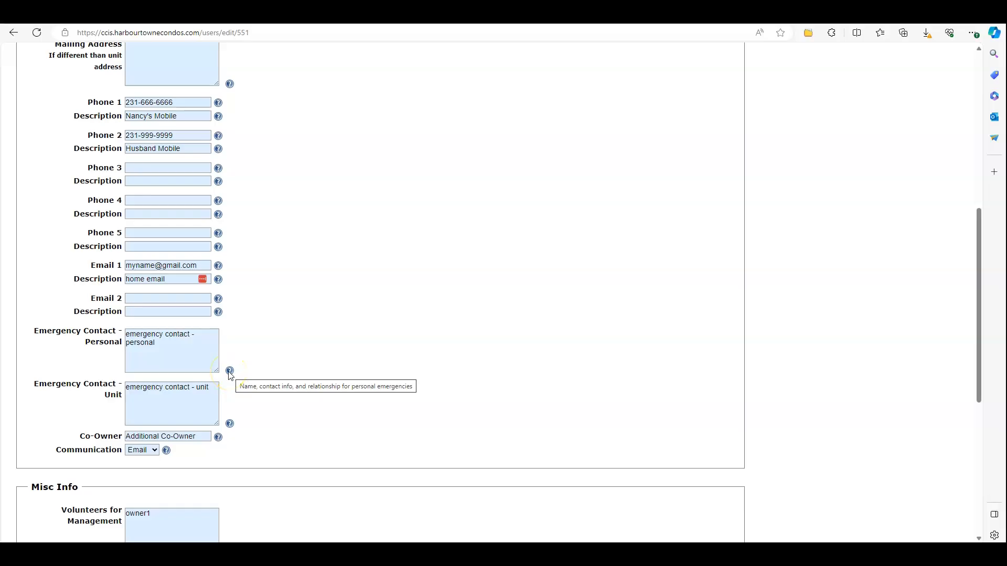
click(183, 347)
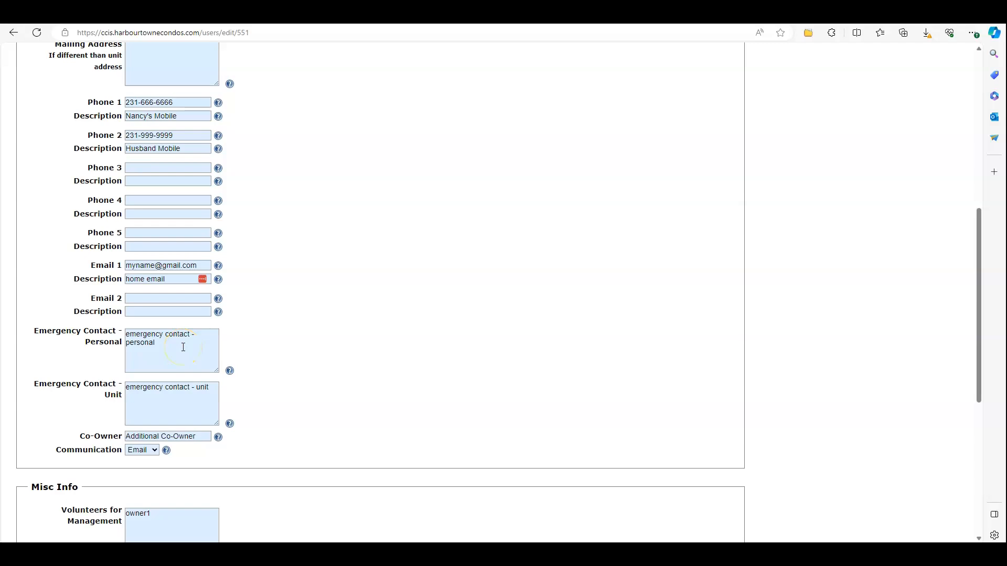
click(177, 405)
Replace the Co-Owner entry with the new co-owner's name and keep Email as communication preference
triple_click(197, 436)
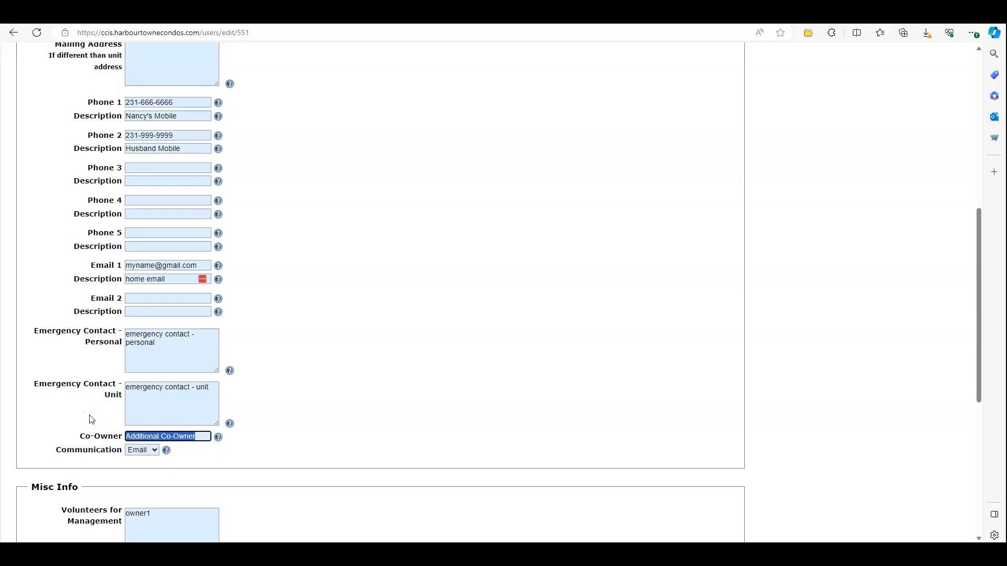
text(Lastname, Hubby)
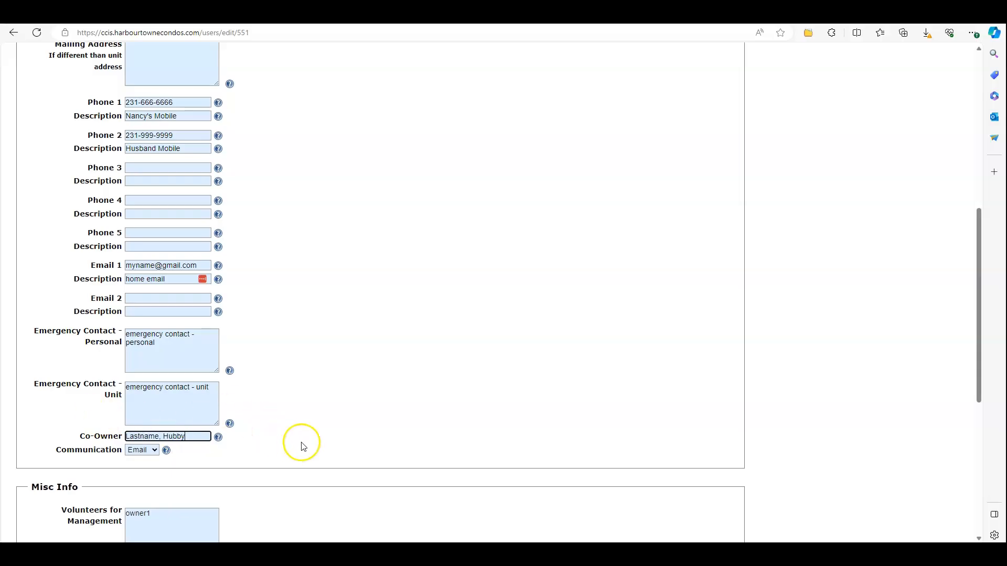
click(154, 450)
click(139, 462)
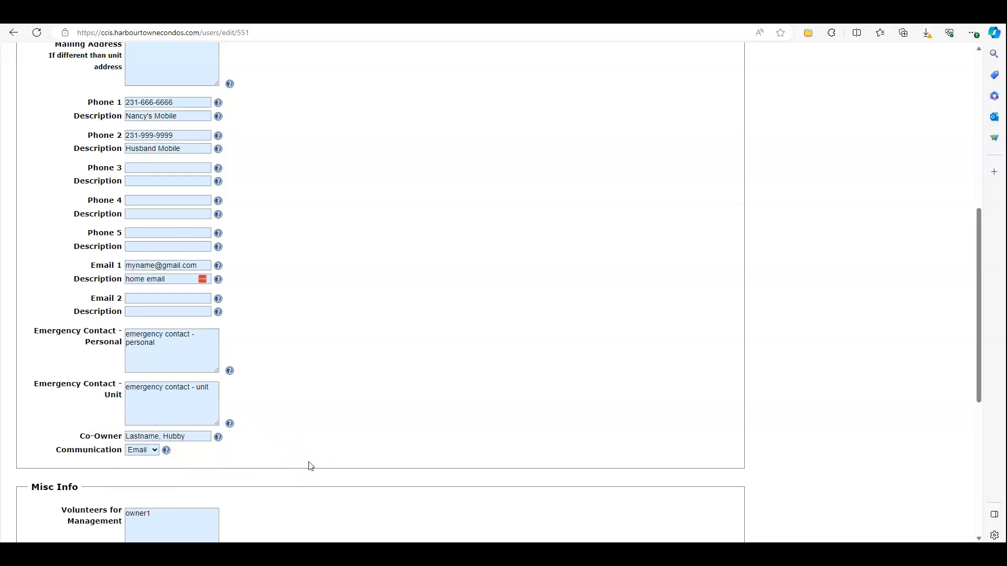
Save the profile with Update User at the bottom of the form
scroll(311, 466, down, 3)
scroll(313, 458, down, 3)
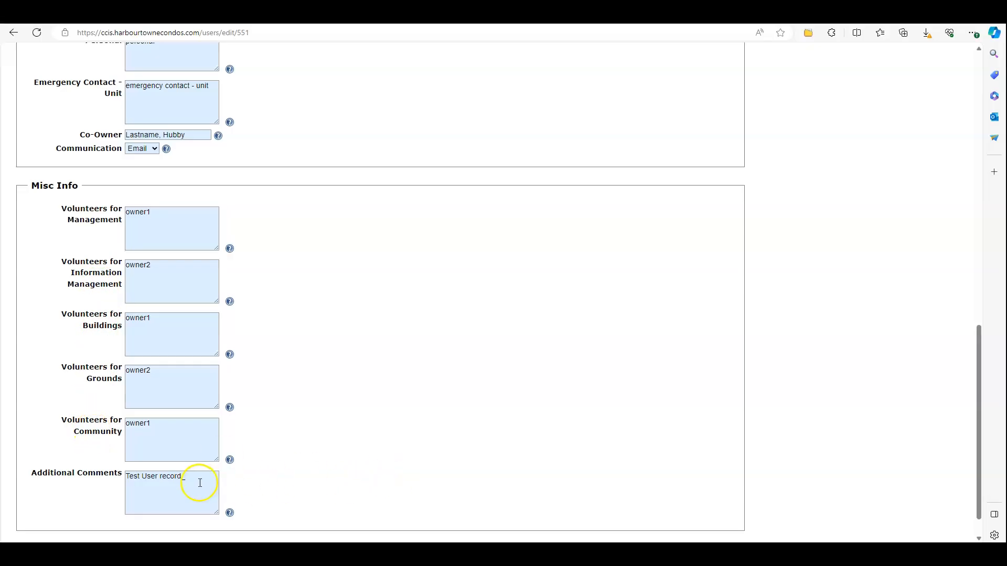
scroll(198, 480, down, 2)
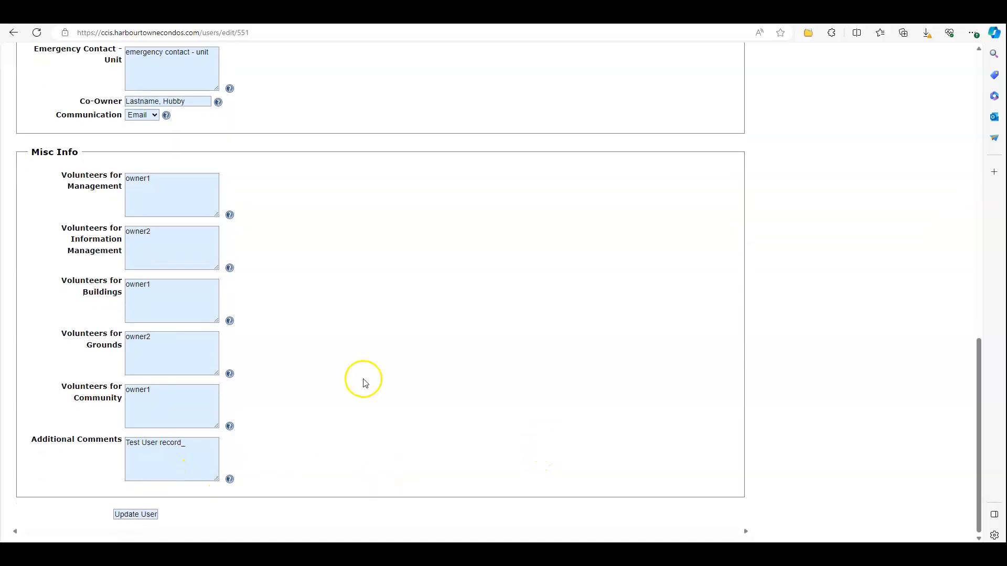
click(146, 514)
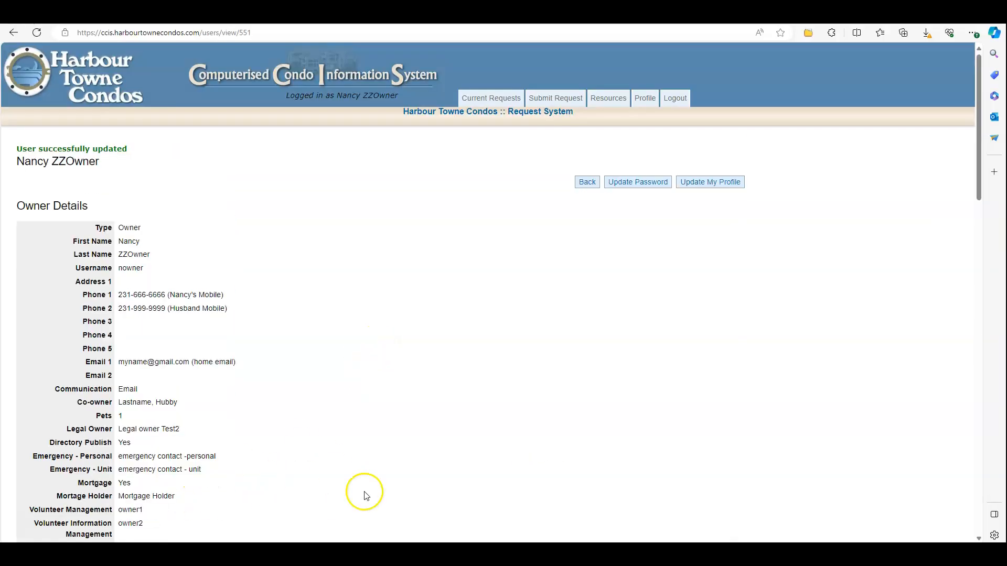